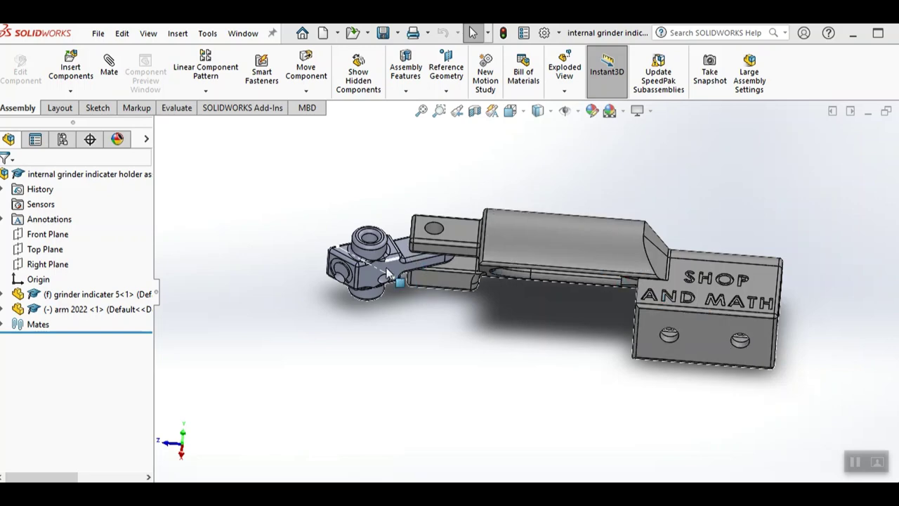
Step: Orbit the holder assembly past the SHOP AND MATH block, then swing the arm upward on its pivot
left_click_drag(709, 325, 611, 184)
key("Escape")
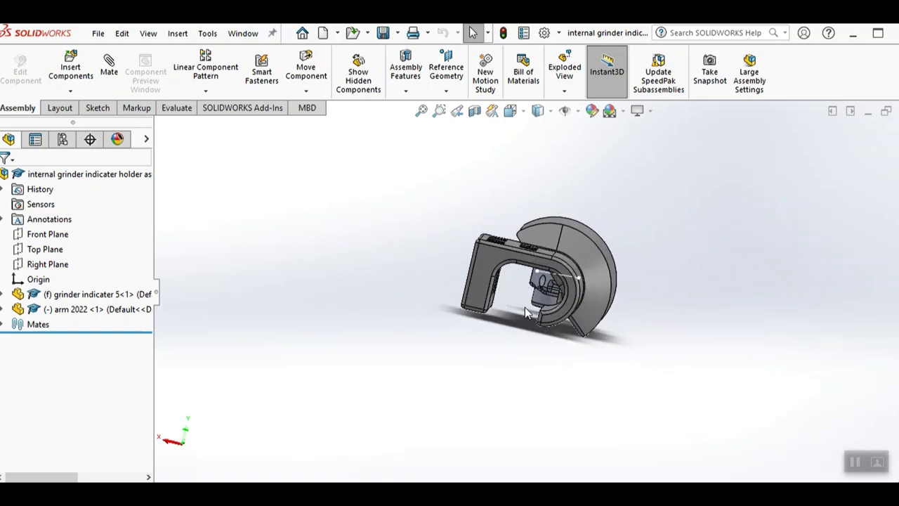
left_click_drag(494, 257, 641, 205)
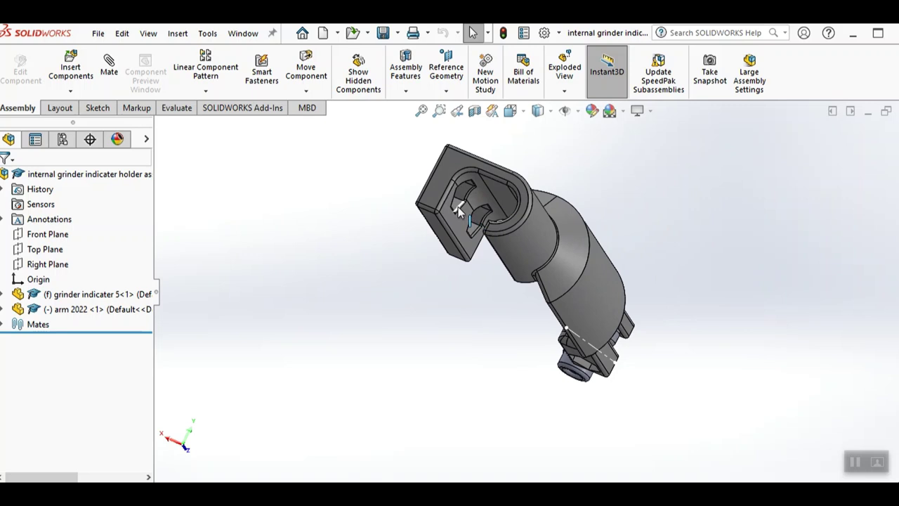
left_click_drag(446, 166, 696, 288)
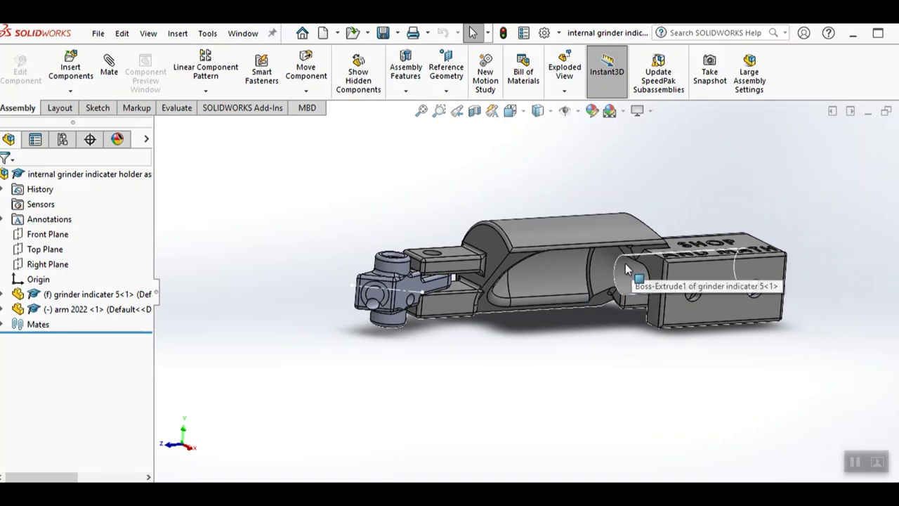
left_click_drag(602, 291, 604, 249)
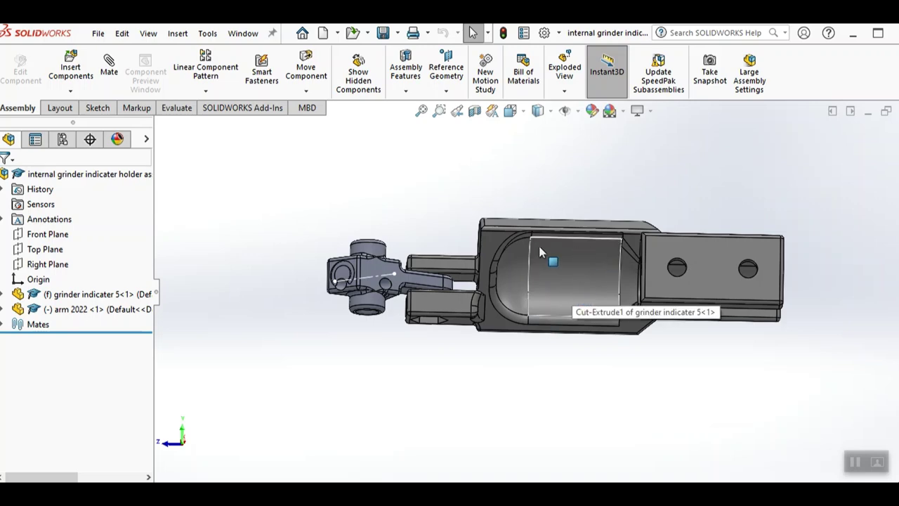
left_click_drag(582, 262, 399, 329)
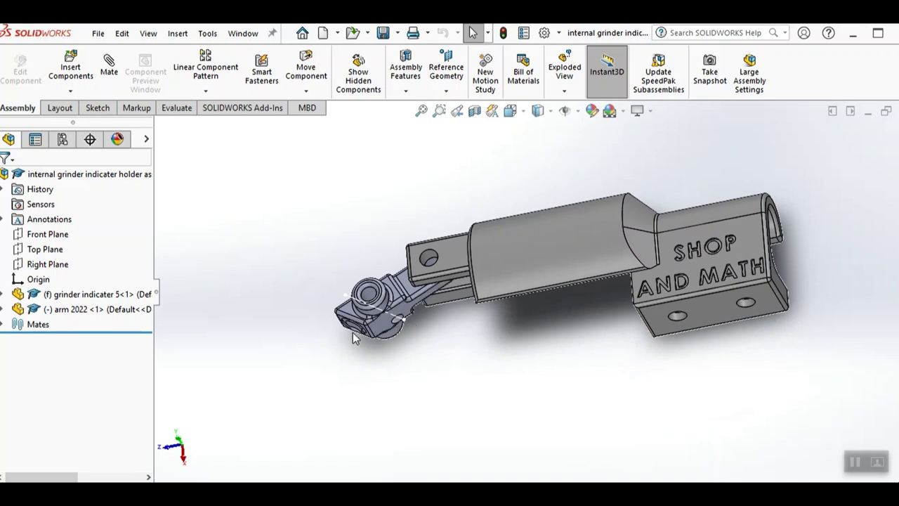
left_click_drag(333, 344, 424, 329)
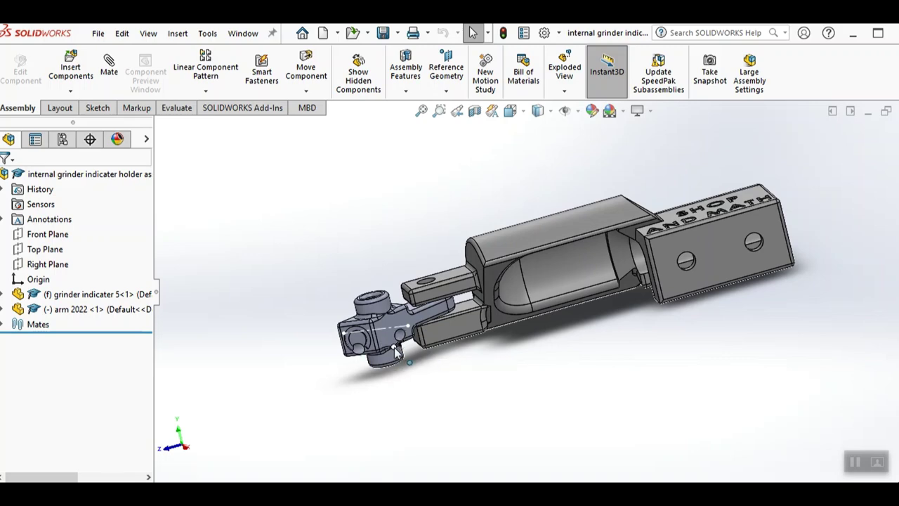
left_click_drag(396, 358, 489, 351)
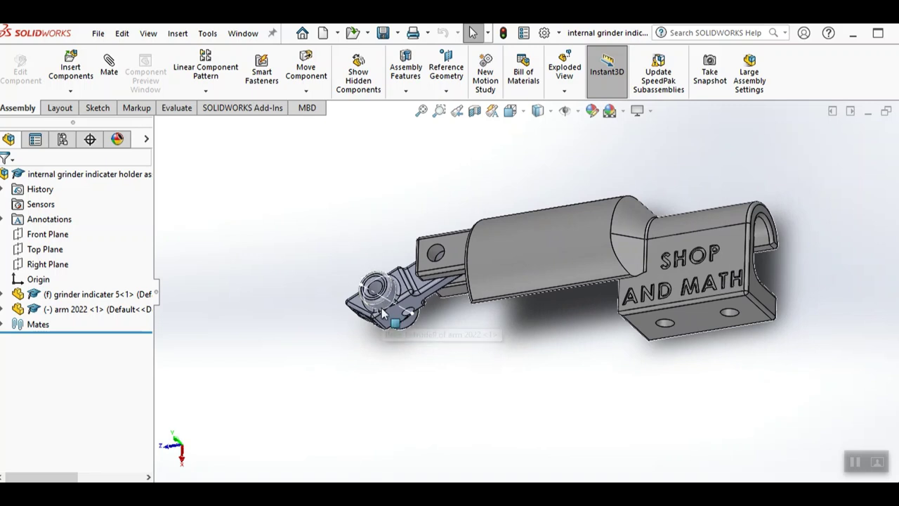
mouse_move(383, 314)
left_mouse_down()
mouse_move(355, 269)
mouse_move(398, 320)
left_mouse_up()
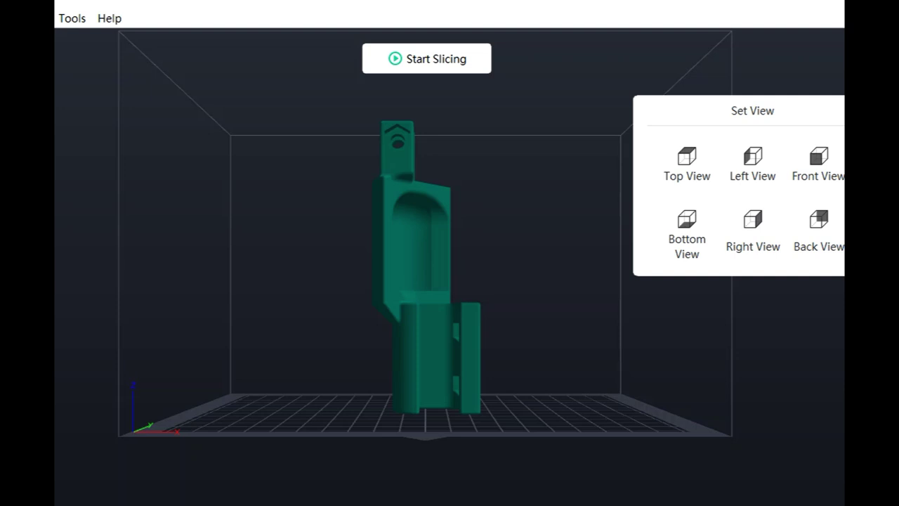
Step: Pan and orbit around the upright holder body on the FlashPrint build plate to inspect it
left_click_drag(741, 349, 663, 347)
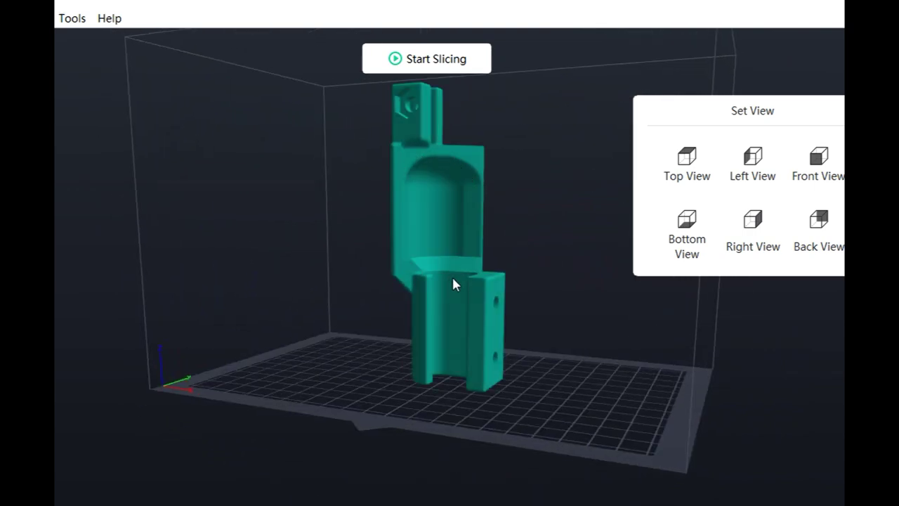
left_click_drag(452, 274, 512, 278)
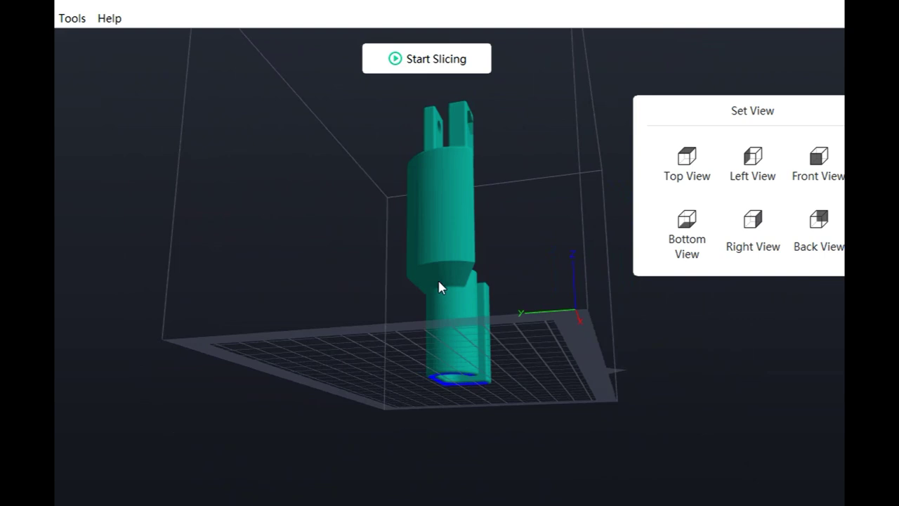
left_click_drag(450, 285, 405, 295)
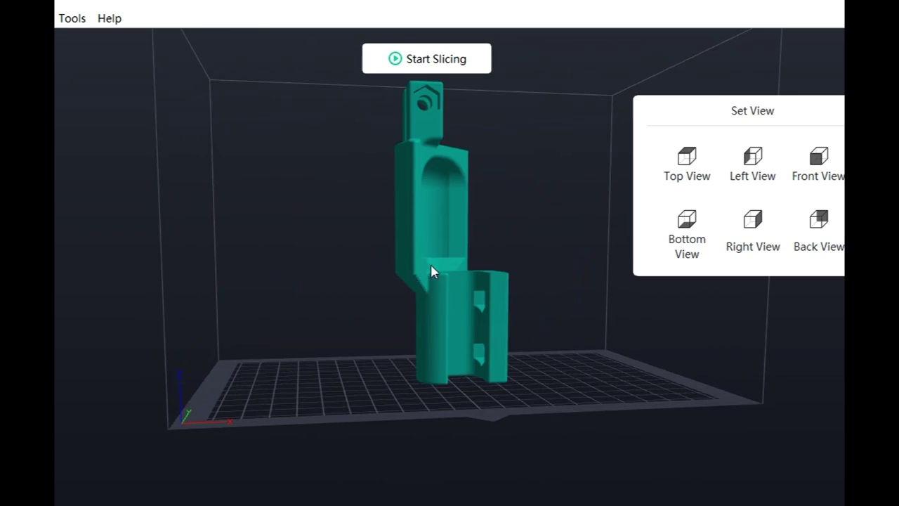
mouse_move(430, 270)
left_mouse_down()
mouse_move(403, 275)
mouse_move(435, 283)
left_mouse_up()
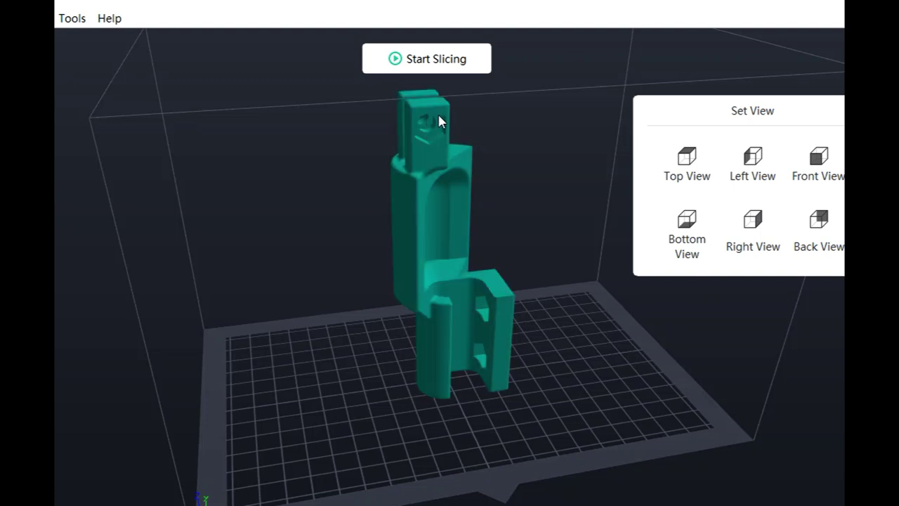
left_click_drag(468, 193, 489, 100)
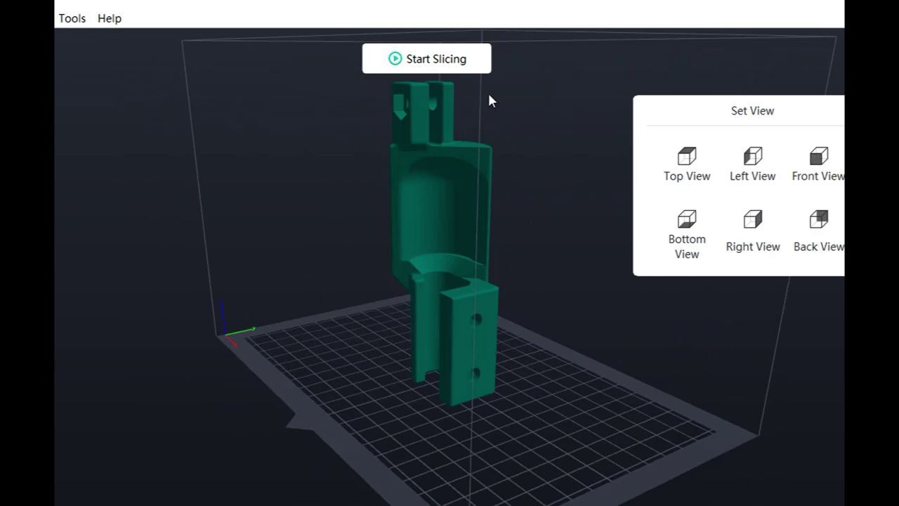
Step: Slice the part with a 0.4 mm nozzle, Flashforge-PLA at 200°C, 50°C platform and Standard profile
left_click(437, 60)
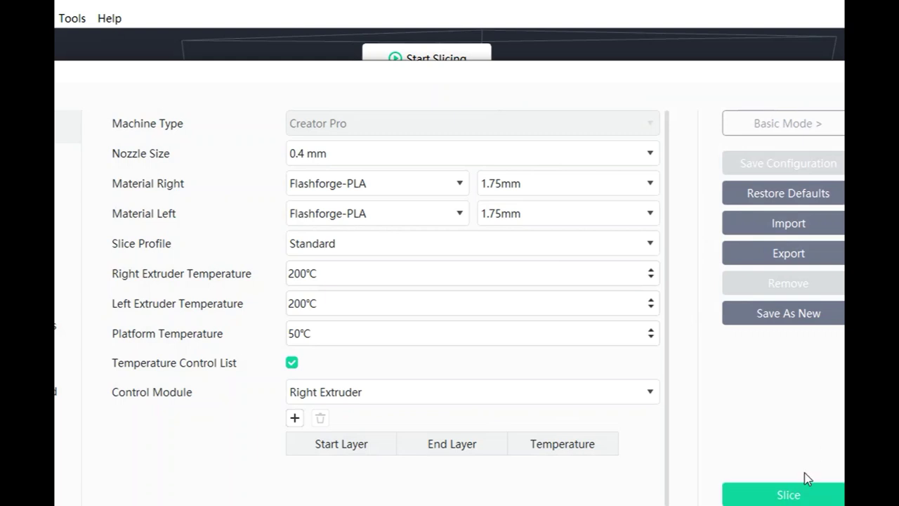
left_click(788, 495)
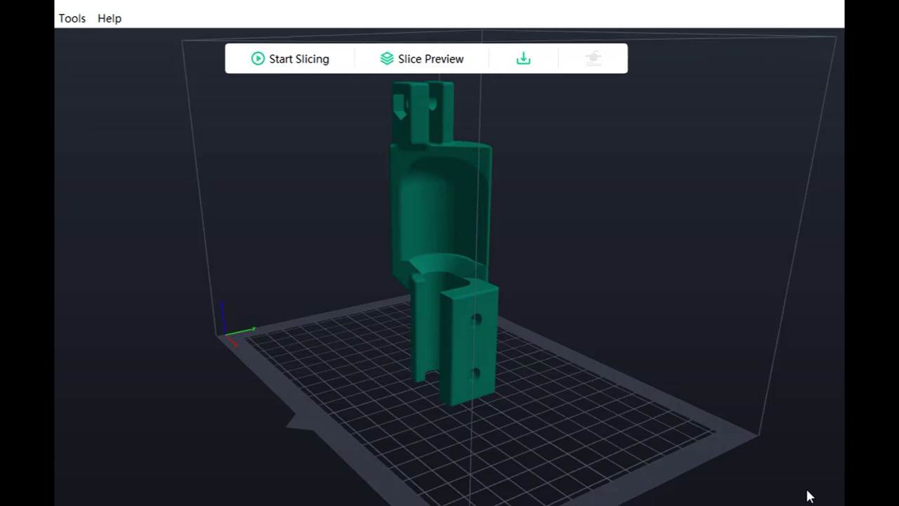
Step: Open the slice preview and scrub the layer slider through all 741 layers, viewing from above
left_click(439, 65)
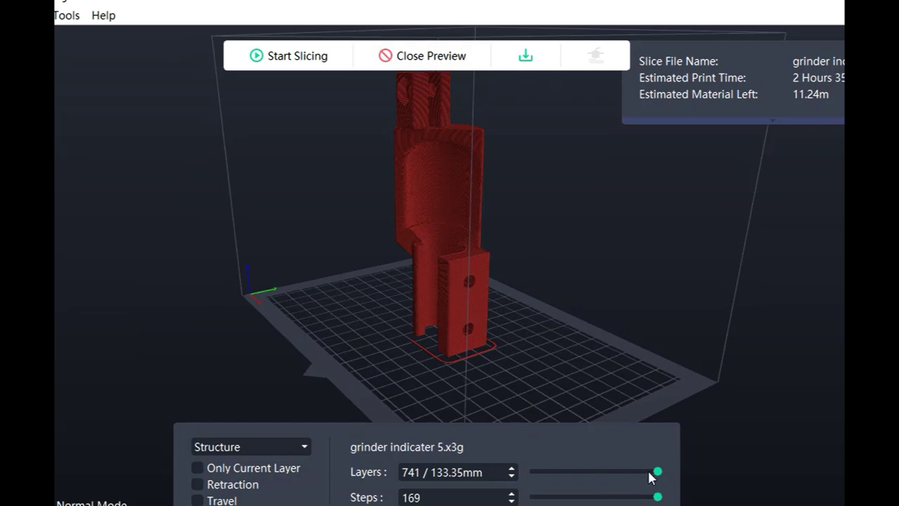
left_click_drag(657, 471, 595, 470)
left_click_drag(571, 302, 560, 323)
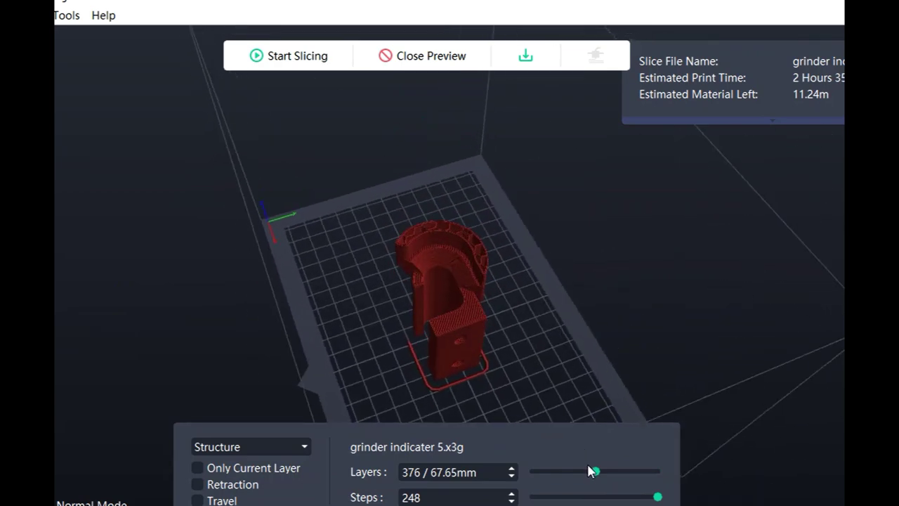
left_click_drag(590, 470, 663, 464)
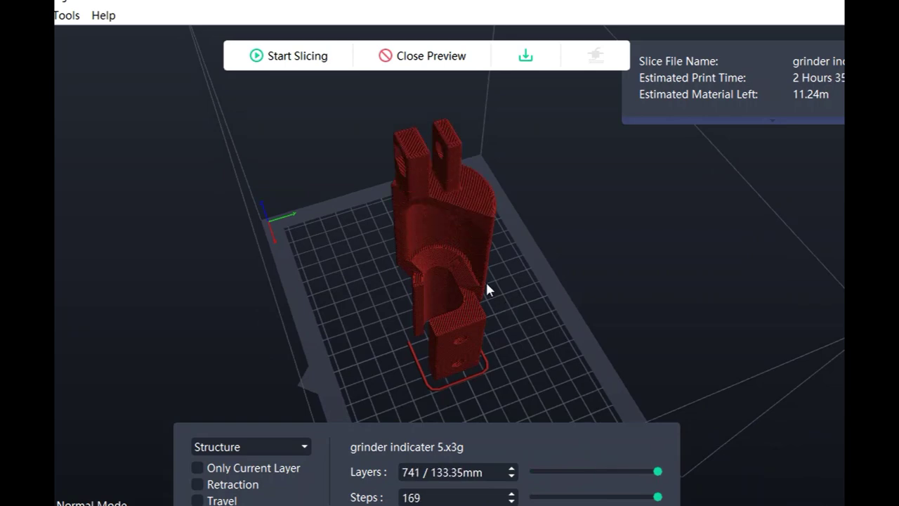
left_click_drag(487, 289, 470, 257)
scroll(470, 253, "up", 10)
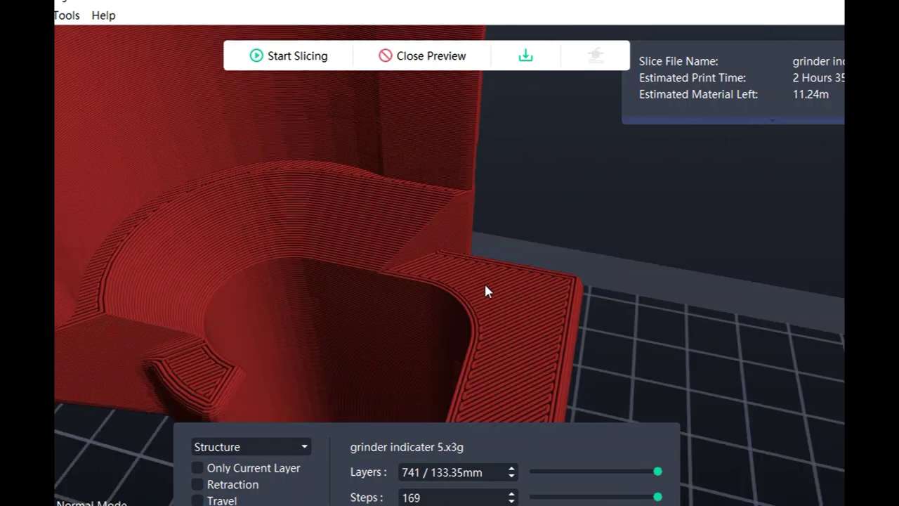
left_click_drag(485, 291, 450, 211)
scroll(437, 217, "down", 5)
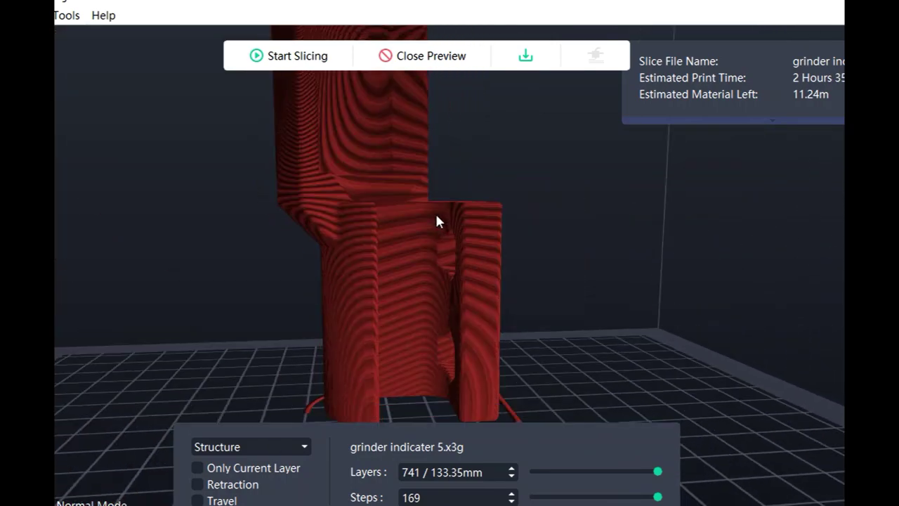
left_click_drag(391, 306, 393, 167)
scroll(403, 173, "up", 6)
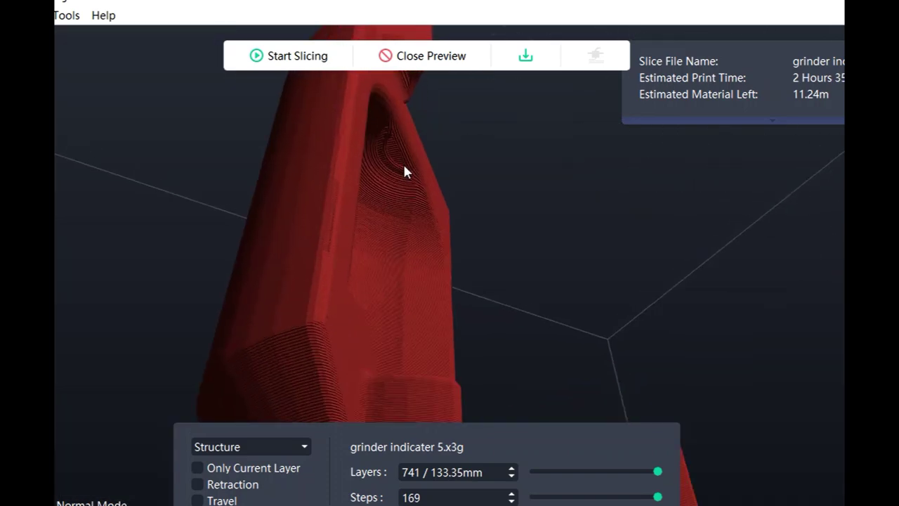
scroll(404, 173, "up", 1)
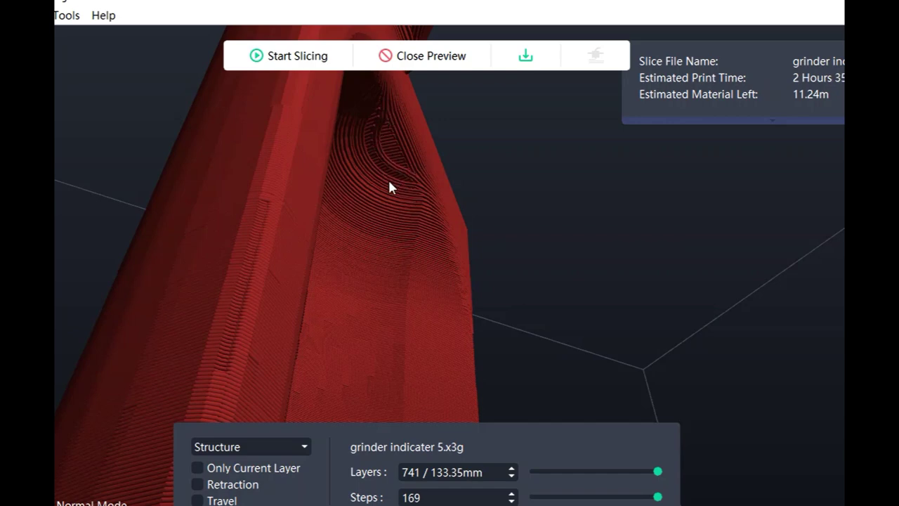
scroll(281, 232, "up", 5)
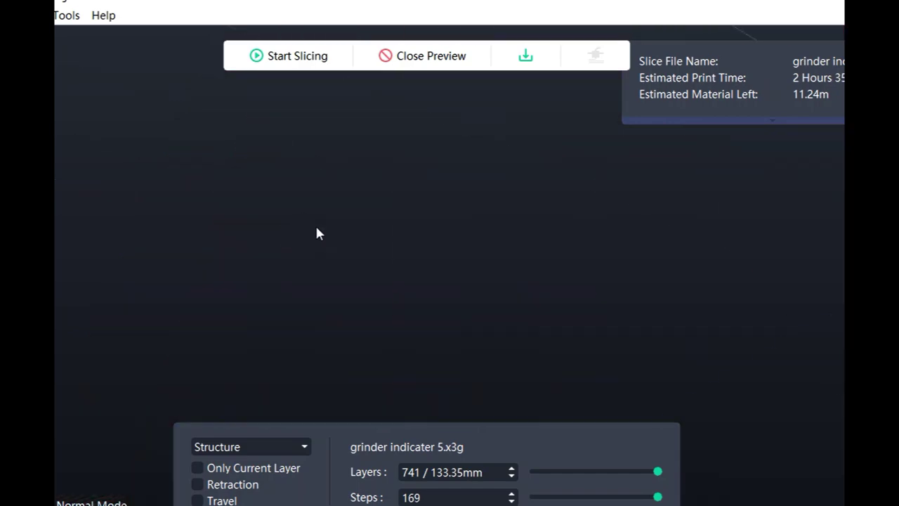
scroll(323, 232, "up", 5)
scroll(330, 229, "down", 8)
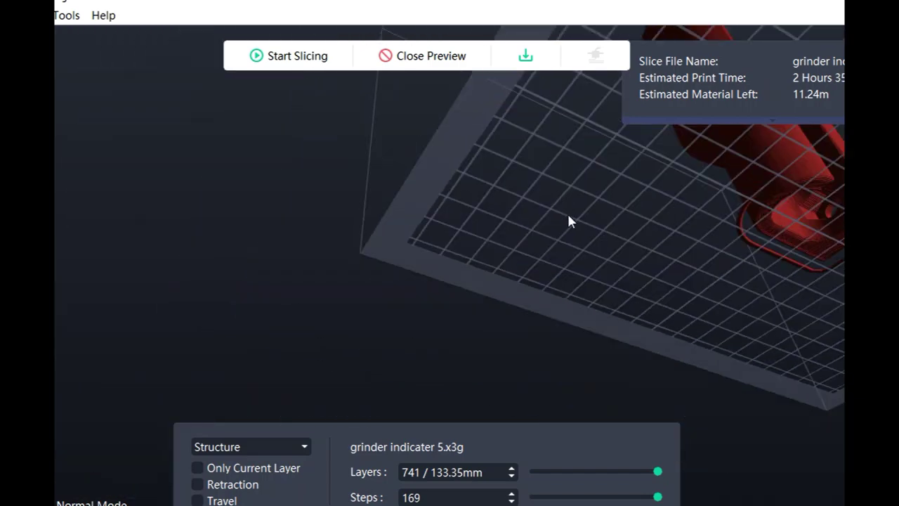
scroll(160, 351, "down", 5)
scroll(497, 299, "up", 3)
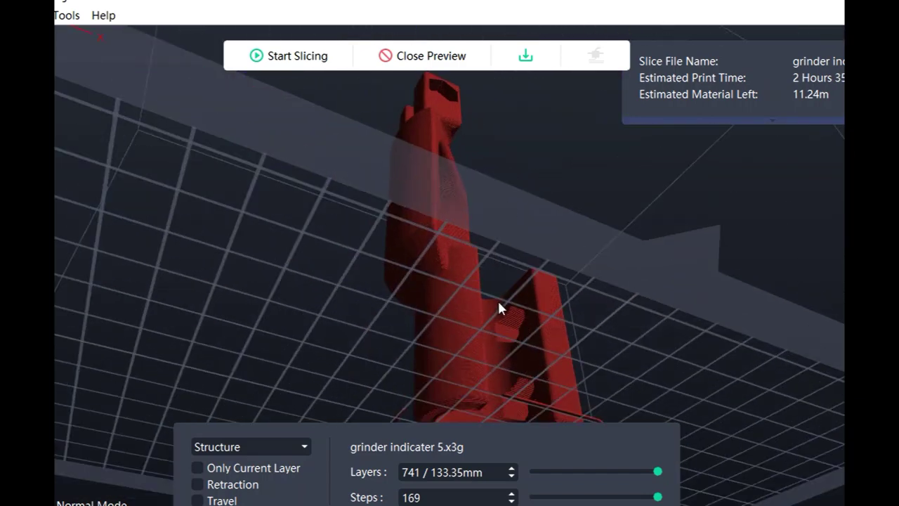
scroll(495, 298, "down", 2)
left_click_drag(507, 280, 484, 330)
scroll(477, 311, "up", 3)
scroll(476, 311, "up", 2)
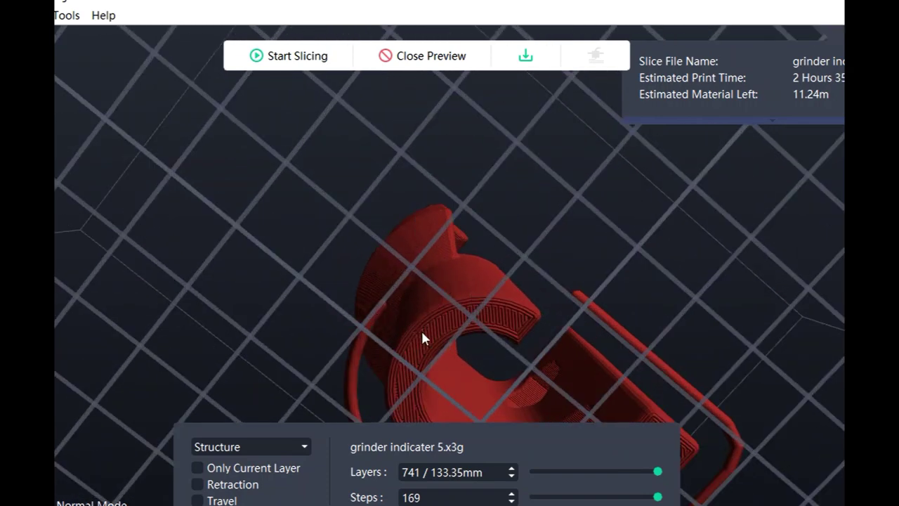
left_click_drag(422, 338, 453, 375)
scroll(449, 375, "up", 4)
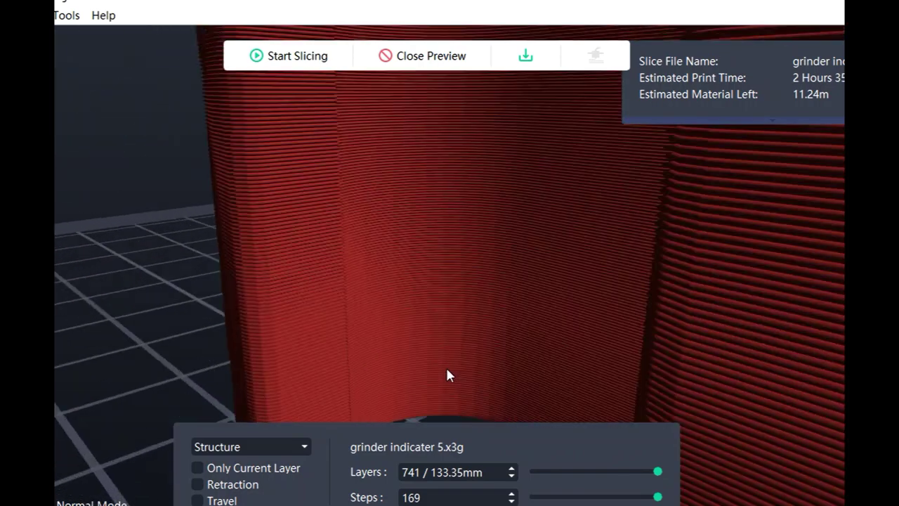
scroll(449, 375, "down", 6)
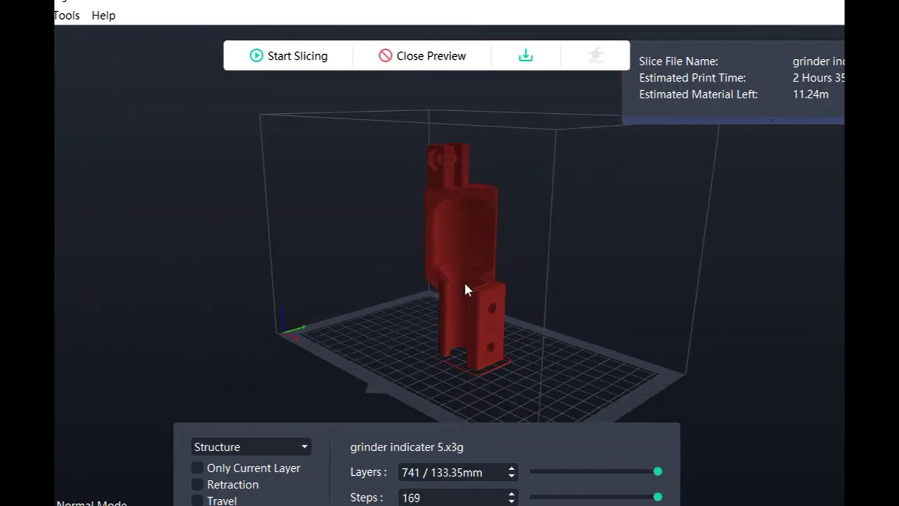